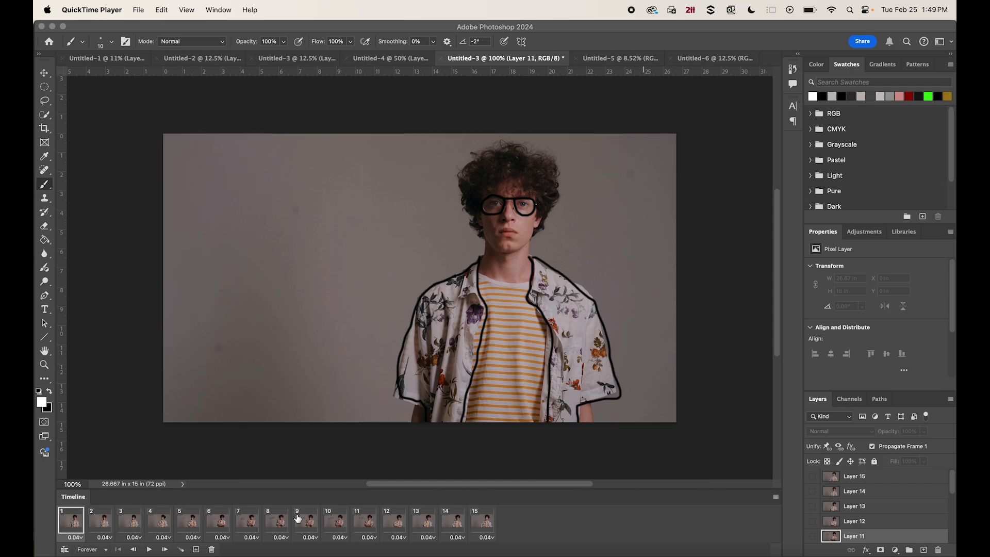
Play the finished outlined frame animation as a preview and stop it
left_click(147, 551)
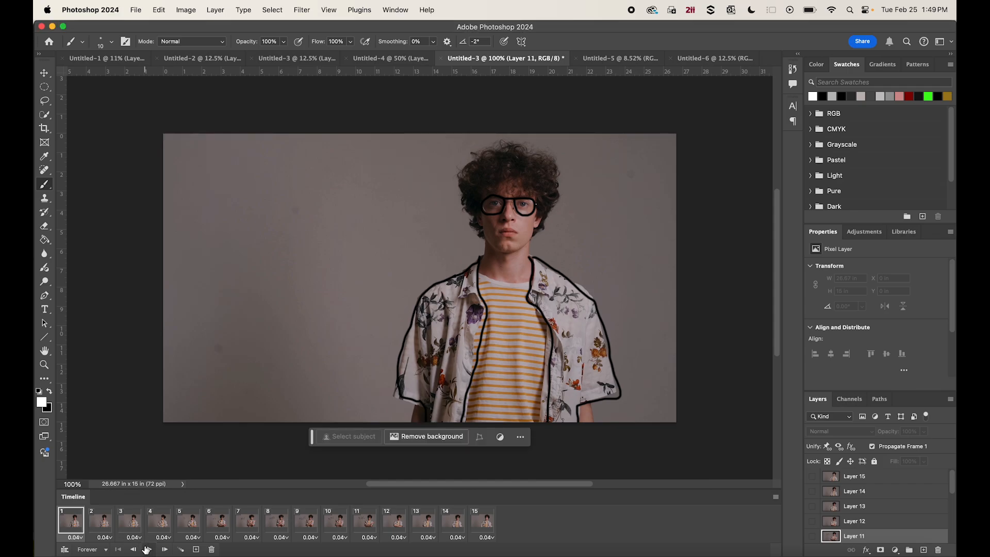
left_click(147, 550)
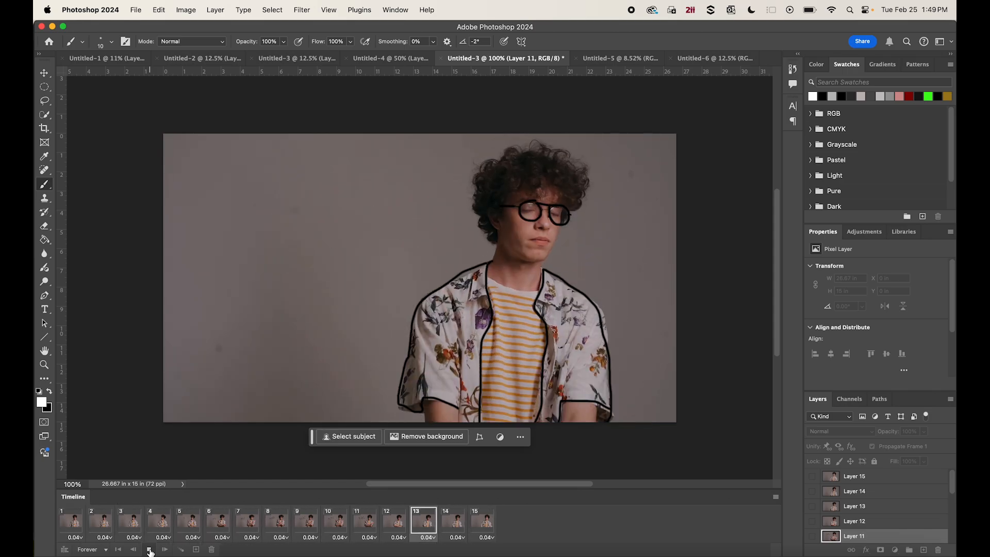
left_click(149, 549)
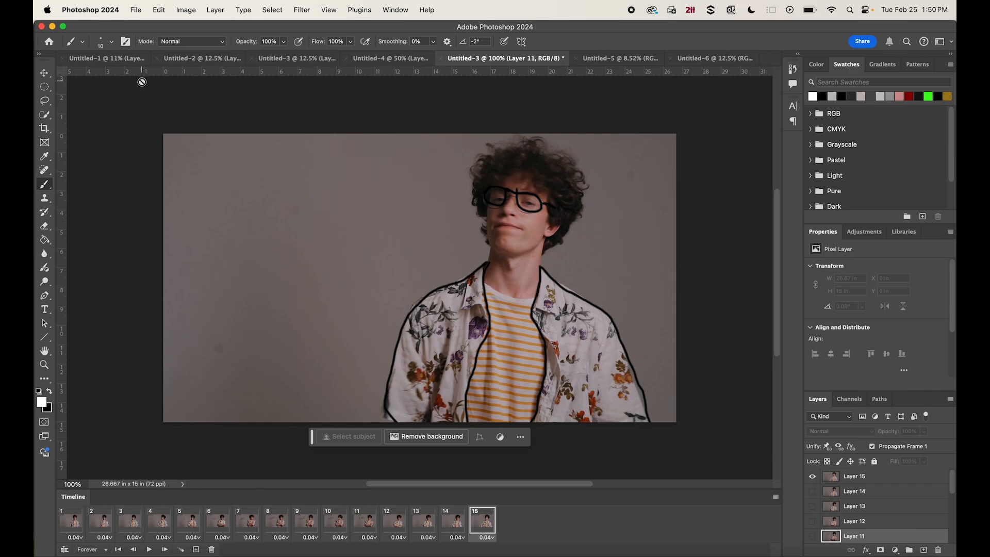
Choose the 8627673-hd 25fps.mp4 clip from Downloads for importing video frames to layers
left_click(135, 11)
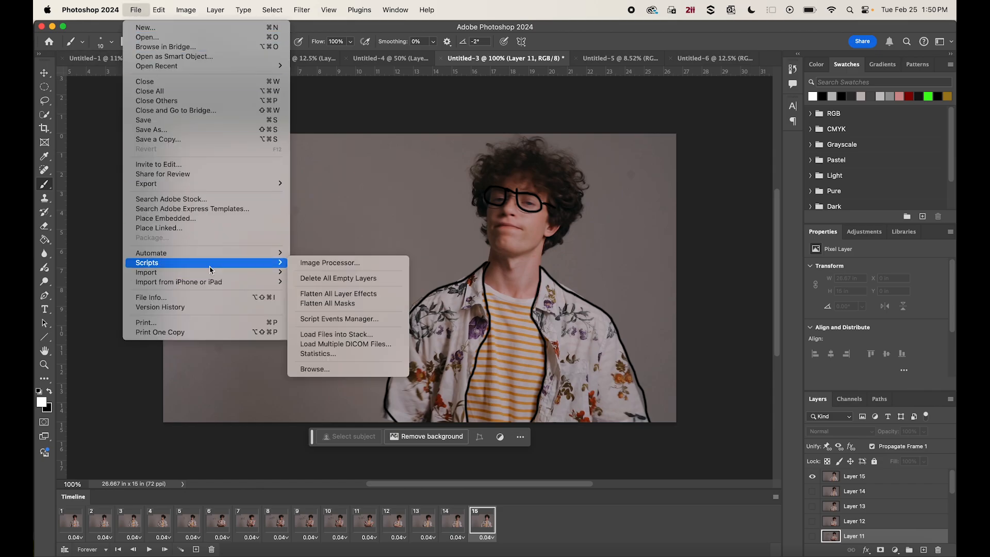
mouse_move(270, 274)
left_click(333, 285)
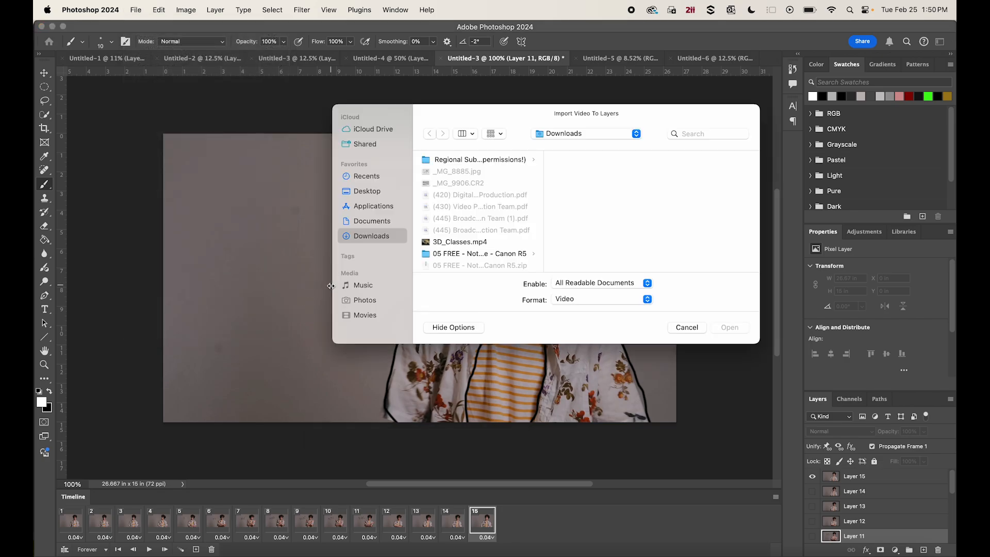
scroll(488, 203, "down", 10)
scroll(488, 200, "down", 3)
left_click(488, 184)
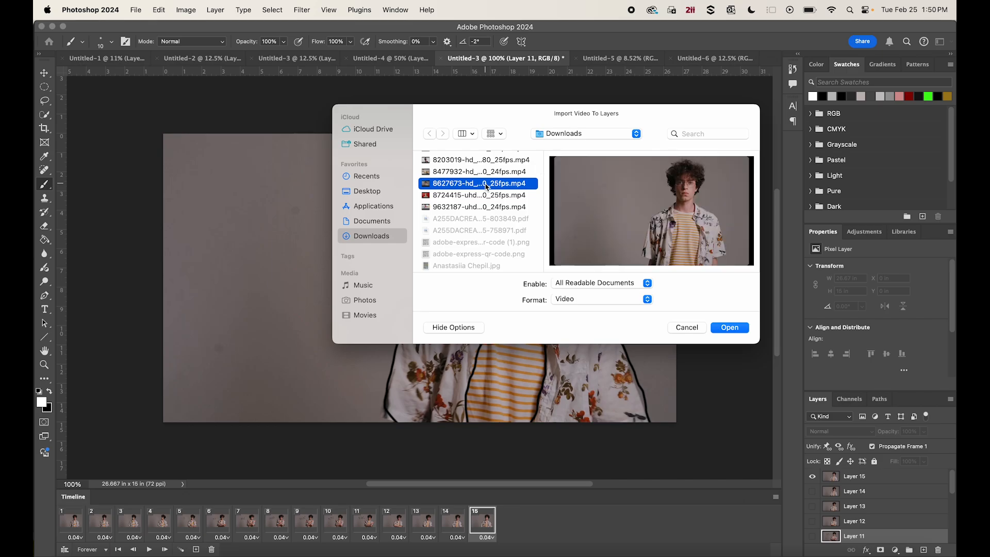
double_click(487, 186)
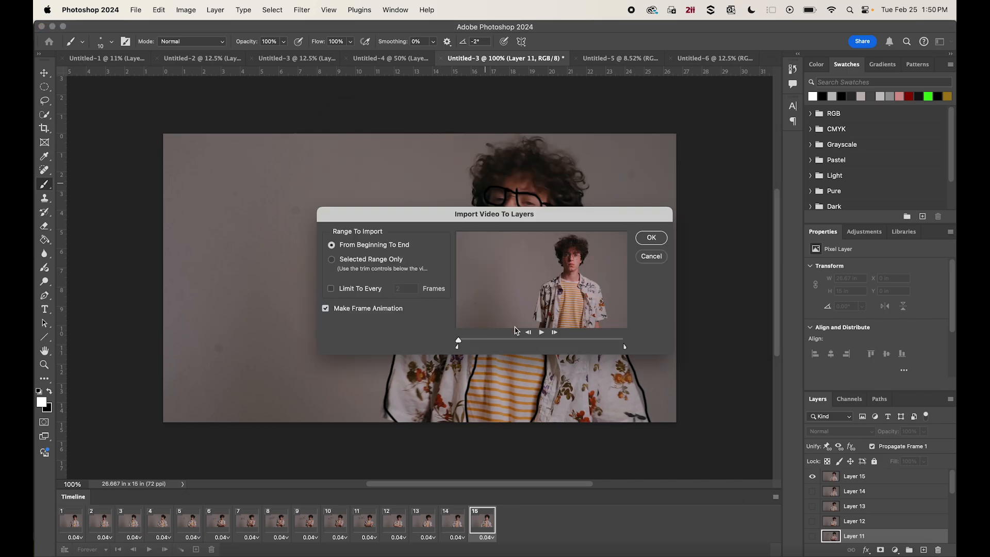
Import only the trimmed first part of the clip, limited to every 5 frames, as a frame animation
mouse_move(459, 343)
left_mouse_down()
mouse_move(624, 340)
mouse_move(458, 341)
left_mouse_up()
left_click_drag(625, 349, 524, 350)
left_click(410, 291)
type("5")
left_click(650, 237)
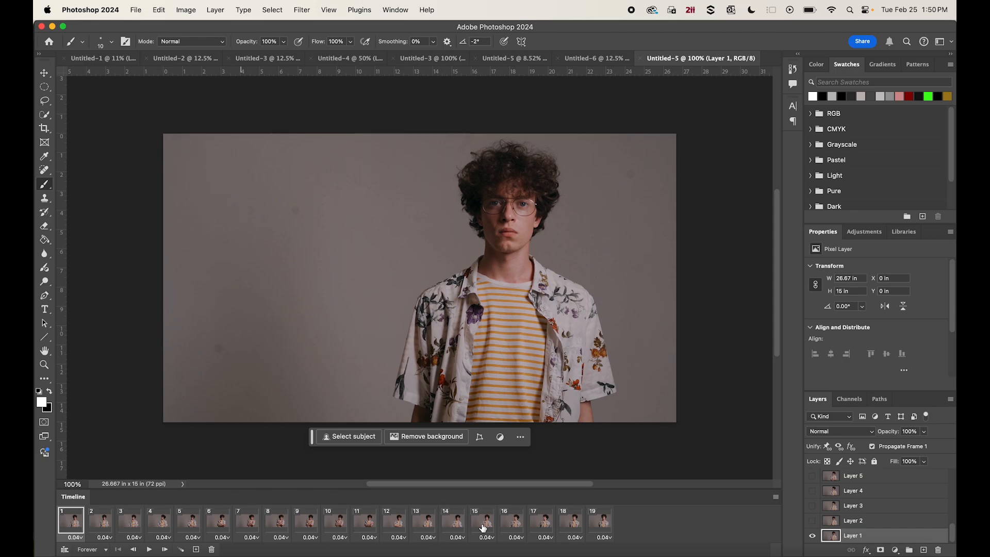
Hide the animation timeline and show it again
left_click(395, 10)
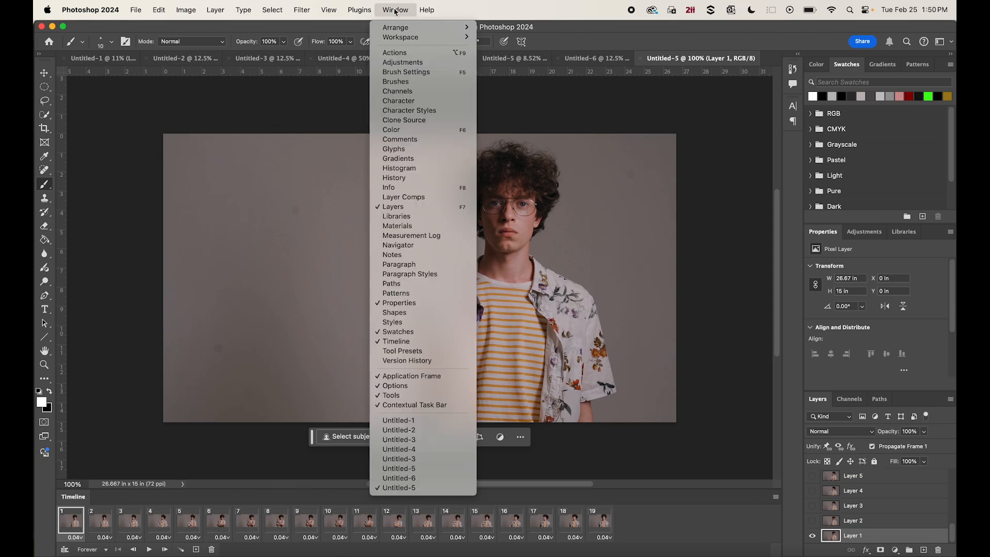
left_click(396, 341)
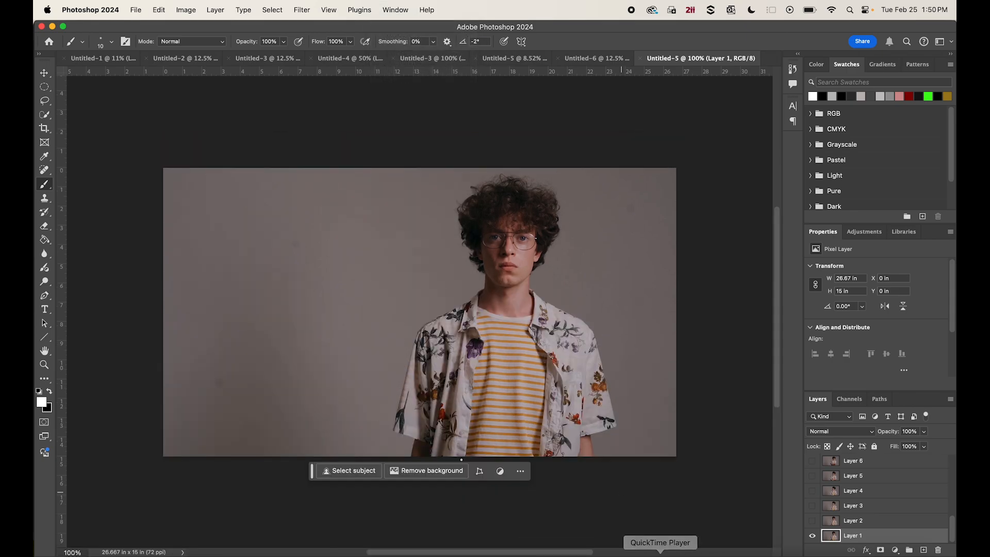
left_click(396, 10)
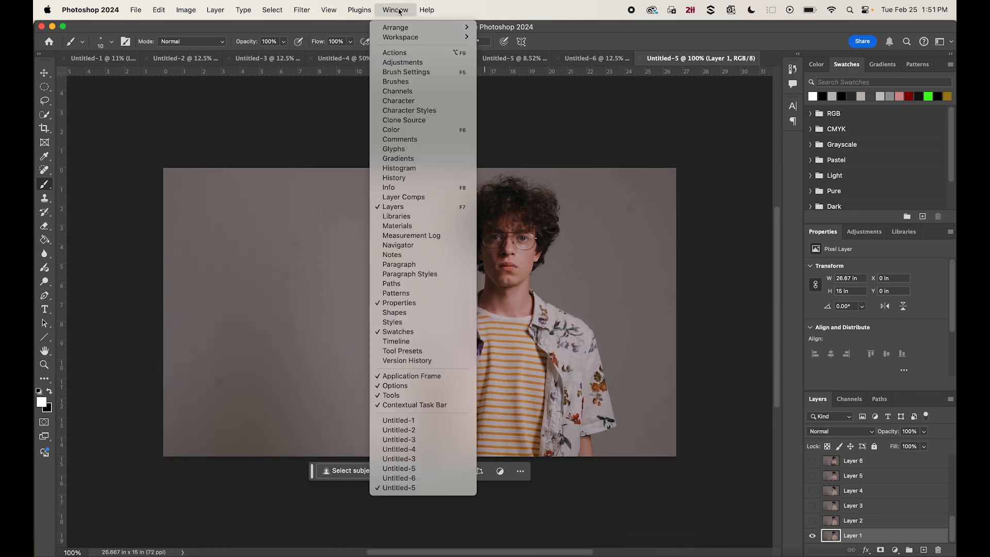
left_click(396, 342)
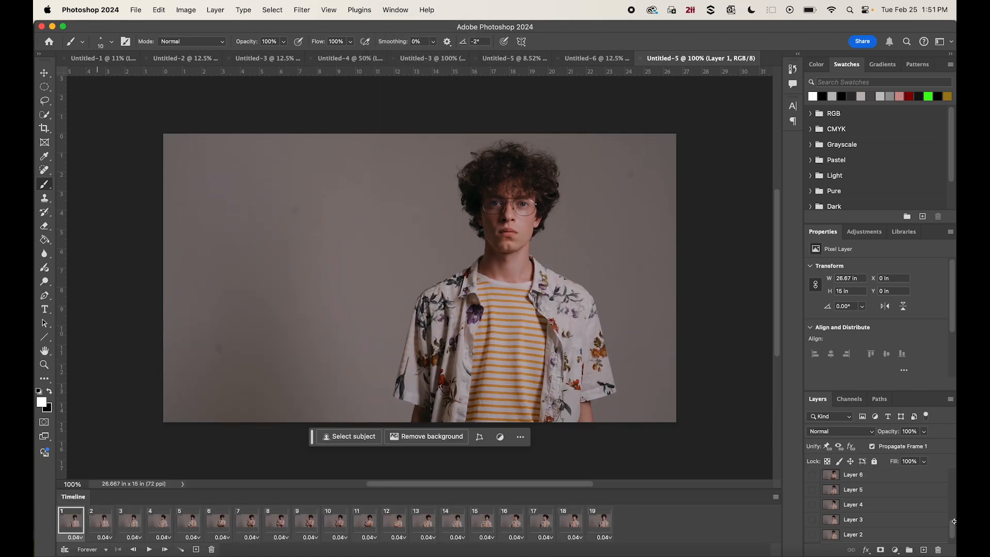
Try adding an empty layer above Layer 1, check it on frame 2 and return to frame 1
scroll(912, 516, "down", 2)
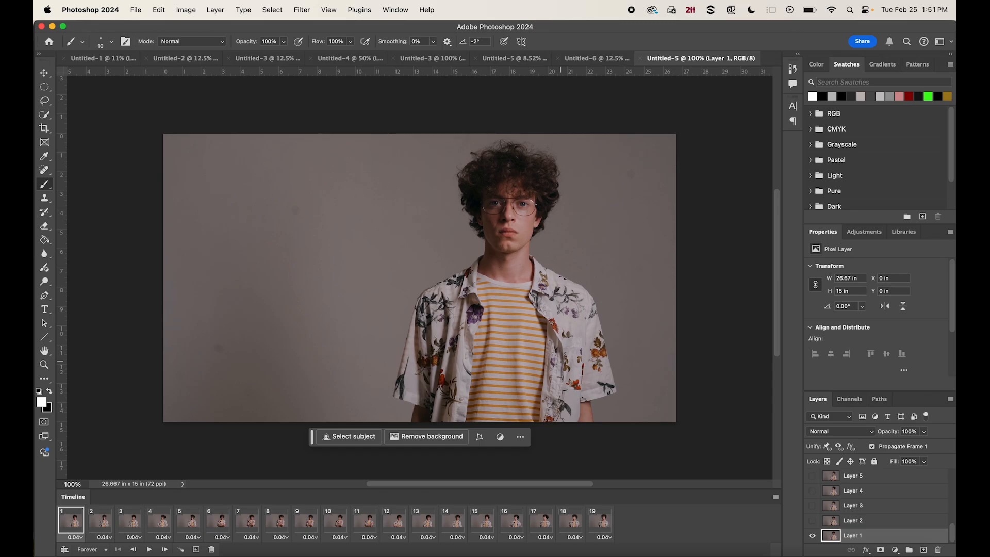
left_click(925, 550)
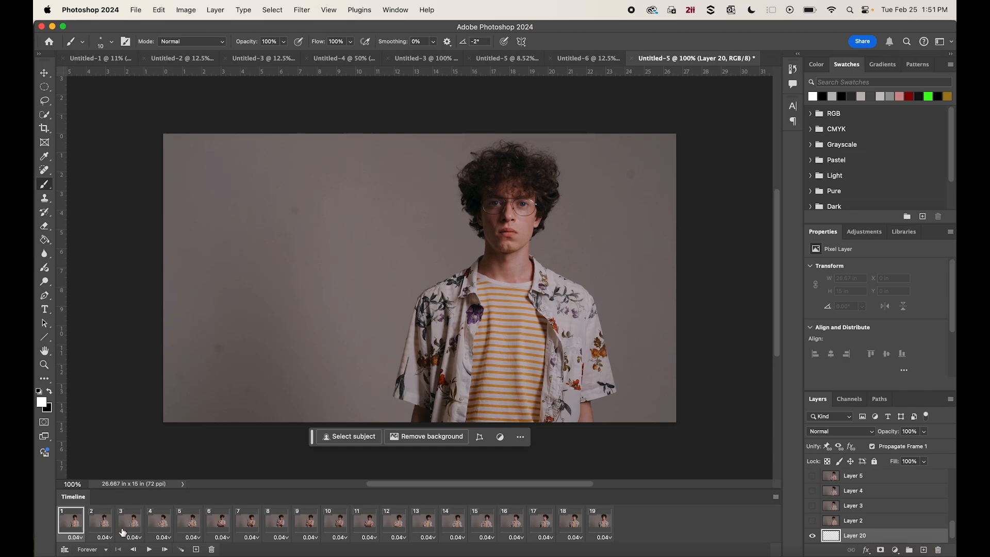
left_click(101, 522)
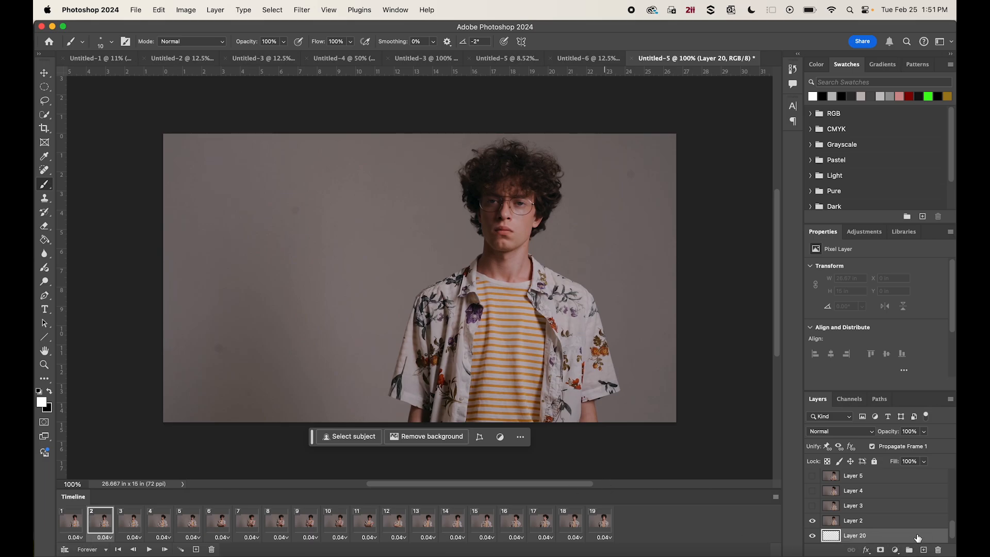
left_click(78, 519)
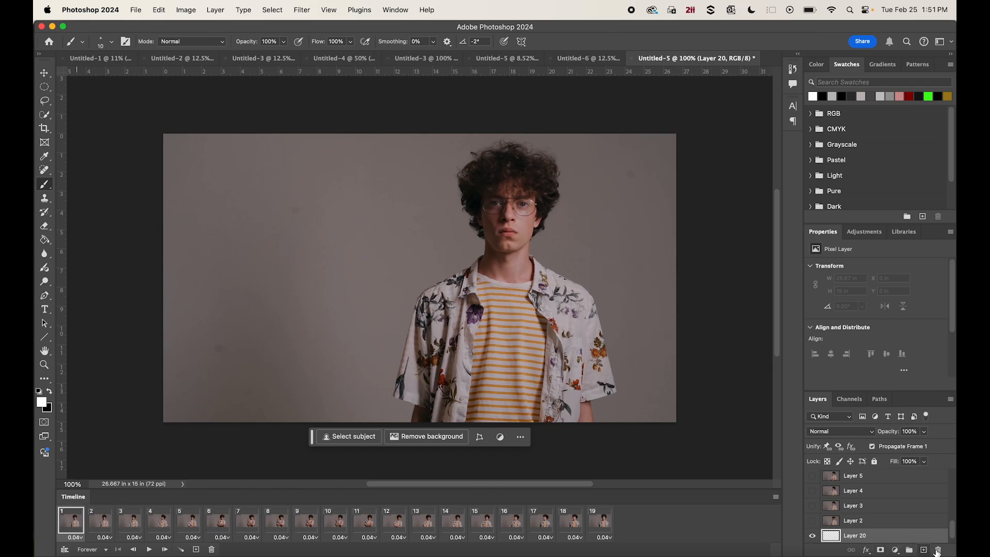
Brush white outlines around the man's head, neck and glasses on frames 1 and 2, painting on Layer 1 and Layer 2
left_click(489, 202)
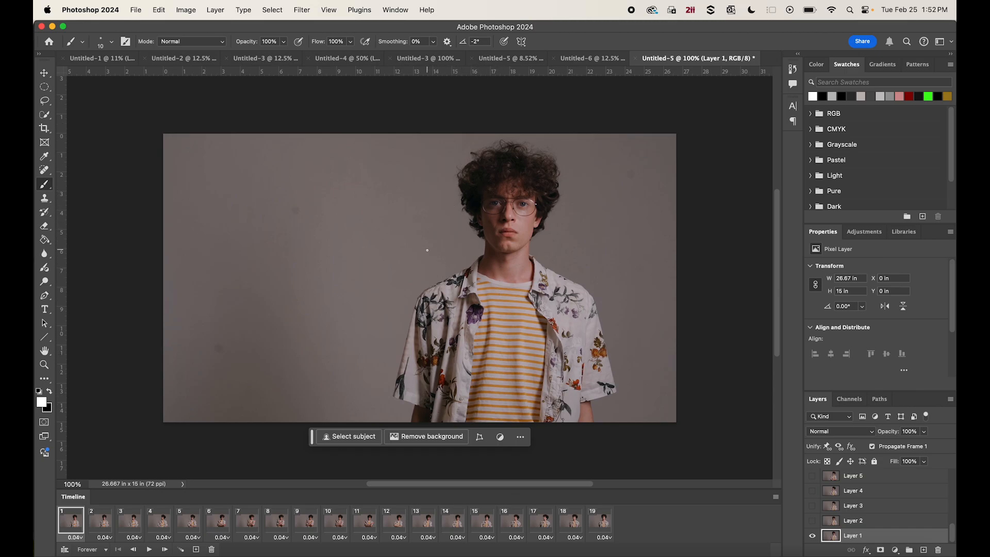
mouse_move(493, 151)
left_mouse_down()
mouse_move(465, 169)
mouse_move(470, 222)
mouse_move(485, 239)
mouse_move(479, 267)
mouse_move(519, 279)
mouse_move(532, 275)
mouse_move(531, 239)
mouse_move(549, 220)
mouse_move(549, 195)
mouse_move(541, 160)
mouse_move(507, 146)
left_mouse_up()
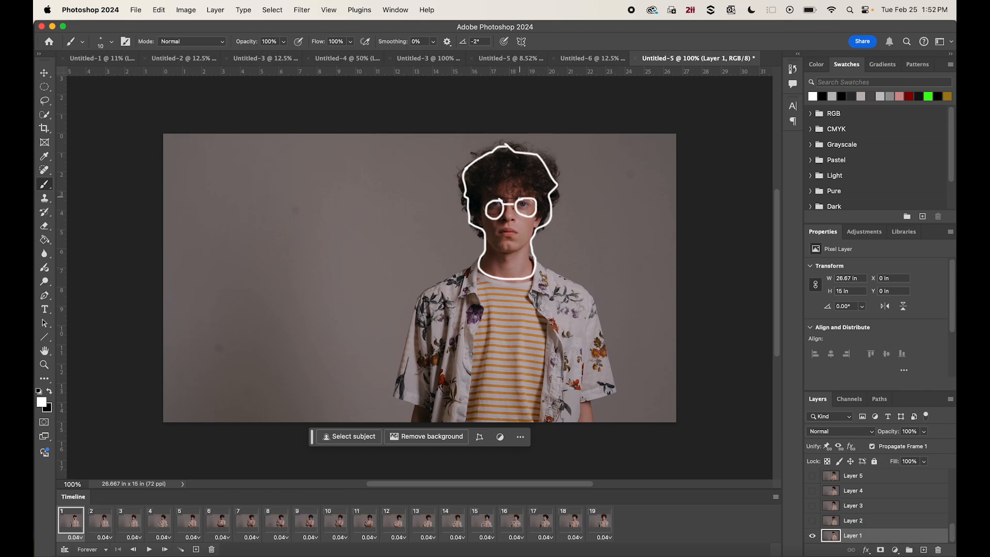
left_click(97, 524)
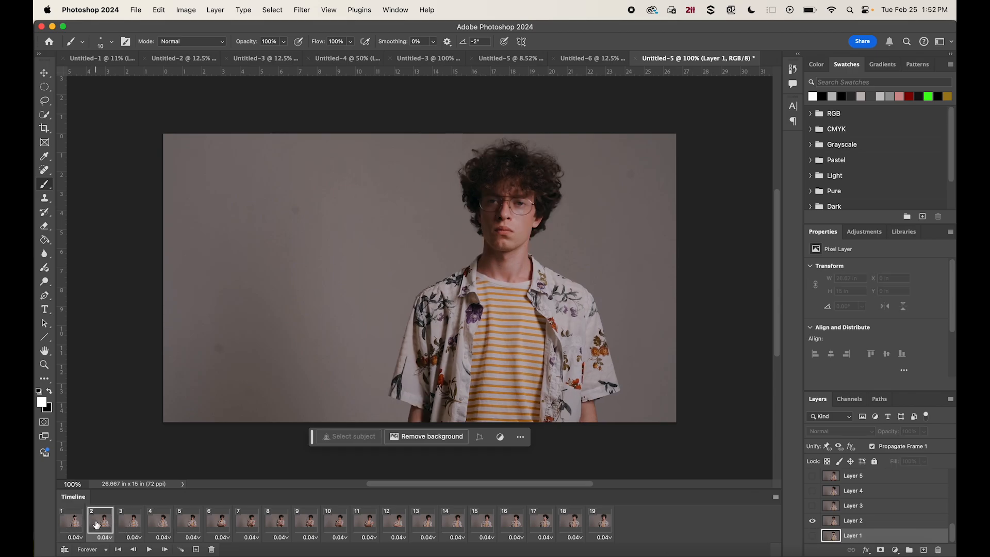
left_click(883, 525)
mouse_move(506, 142)
left_mouse_down()
mouse_move(475, 155)
mouse_move(466, 196)
mouse_move(475, 225)
left_mouse_up()
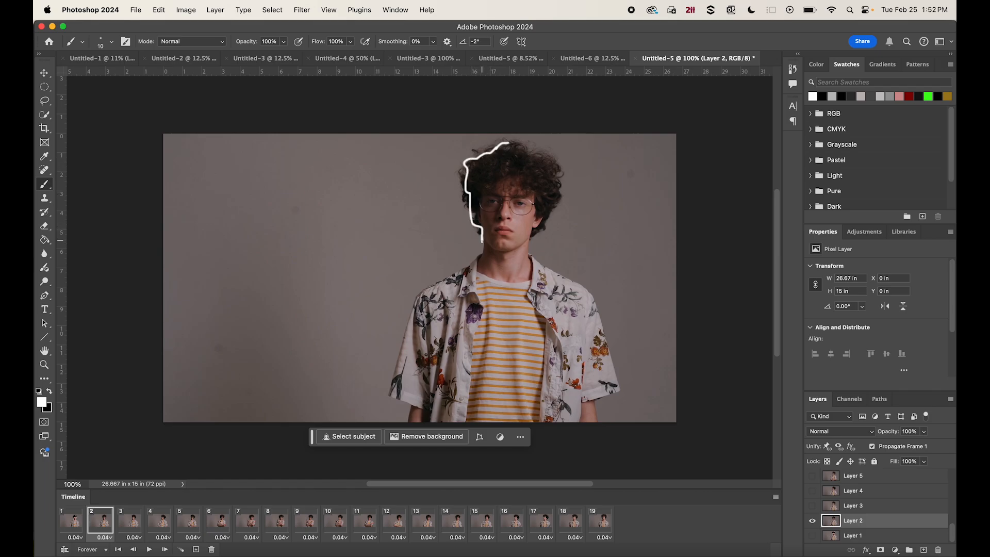
left_click_drag(479, 264, 511, 276)
mouse_move(546, 211)
left_mouse_down()
mouse_move(560, 178)
mouse_move(539, 151)
mouse_move(508, 143)
left_mouse_up()
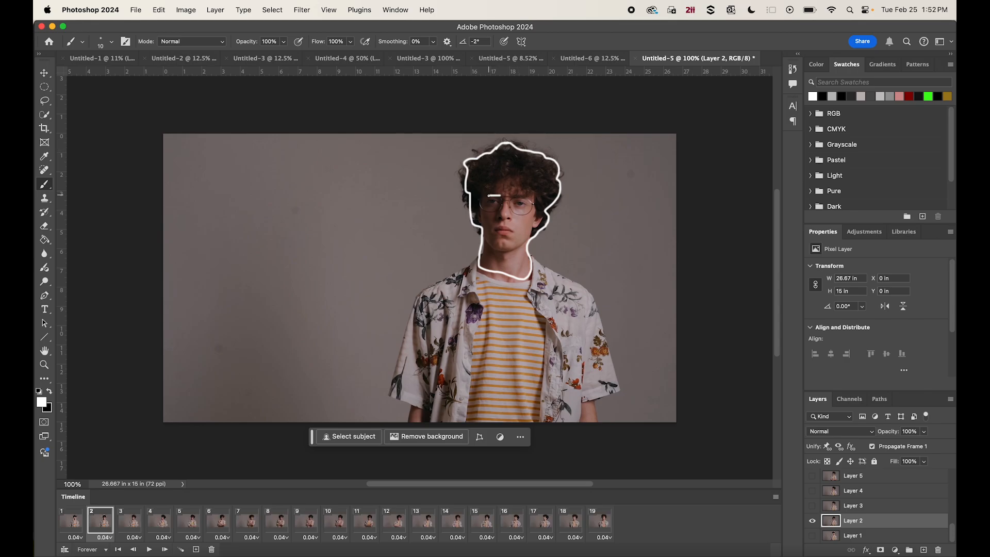
left_click_drag(500, 205, 518, 198)
Trace the head, neck and glasses in white on frames 3 and 4, painting on Layer 3 and Layer 4
left_click(130, 523)
left_click(896, 507)
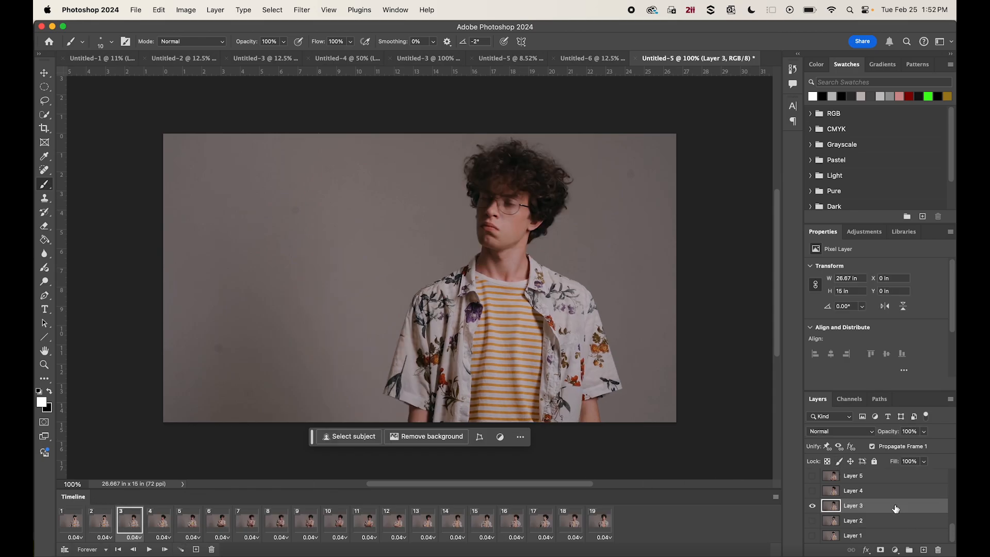
mouse_move(517, 145)
left_mouse_down()
mouse_move(487, 149)
mouse_move(470, 190)
mouse_move(477, 237)
mouse_move(518, 146)
left_mouse_up()
mouse_move(480, 198)
left_mouse_down()
mouse_move(476, 235)
mouse_move(564, 173)
mouse_move(495, 198)
mouse_move(530, 207)
left_mouse_up()
left_click(159, 523)
left_click(857, 493)
mouse_move(526, 142)
left_mouse_down()
mouse_move(501, 213)
mouse_move(530, 208)
left_mouse_up()
mouse_move(473, 208)
left_mouse_down()
mouse_move(528, 248)
mouse_move(525, 142)
mouse_move(530, 248)
mouse_move(515, 141)
left_mouse_up()
Trace the head, neck and glasses in white on frames 5 and 6, painting on Layer 5 and Layer 6
left_click(188, 523)
left_click(857, 476)
left_click_drag(498, 196, 528, 213)
left_click(218, 523)
left_click(858, 483)
mouse_move(519, 141)
left_mouse_down()
mouse_move(472, 178)
mouse_move(542, 212)
mouse_move(528, 213)
mouse_move(516, 148)
mouse_move(562, 211)
mouse_move(497, 200)
left_mouse_up()
Trace the head, neck and glasses in white on frames 7 and 8, painting on Layer 7 and Layer 8
left_click(247, 523)
left_click(857, 483)
mouse_move(564, 202)
left_mouse_down()
mouse_move(522, 141)
mouse_move(540, 252)
mouse_move(515, 203)
mouse_move(489, 201)
left_mouse_up()
left_click(276, 523)
left_click(857, 470)
mouse_move(563, 206)
left_mouse_down()
mouse_move(547, 145)
mouse_move(489, 230)
mouse_move(542, 205)
mouse_move(508, 202)
left_mouse_up()
Trace the head, neck and glasses in white on frames 9 and 10, painting on Layer 9 and Layer 10
left_click(306, 522)
scroll(858, 484, "up", 2)
left_click(857, 483)
left_click(335, 523)
scroll(893, 481, "up", 3)
left_click(893, 517)
mouse_move(531, 144)
left_mouse_down()
mouse_move(489, 265)
mouse_move(533, 146)
mouse_move(544, 284)
mouse_move(531, 209)
mouse_move(541, 150)
mouse_move(547, 205)
mouse_move(503, 206)
left_mouse_up()
Trace the head, neck and glasses in white on frames 11 and 12, painting on Layer 11 and Layer 12
left_click(365, 523)
left_click(893, 501)
left_click(394, 523)
scroll(857, 490, "up", 1)
left_click(857, 490)
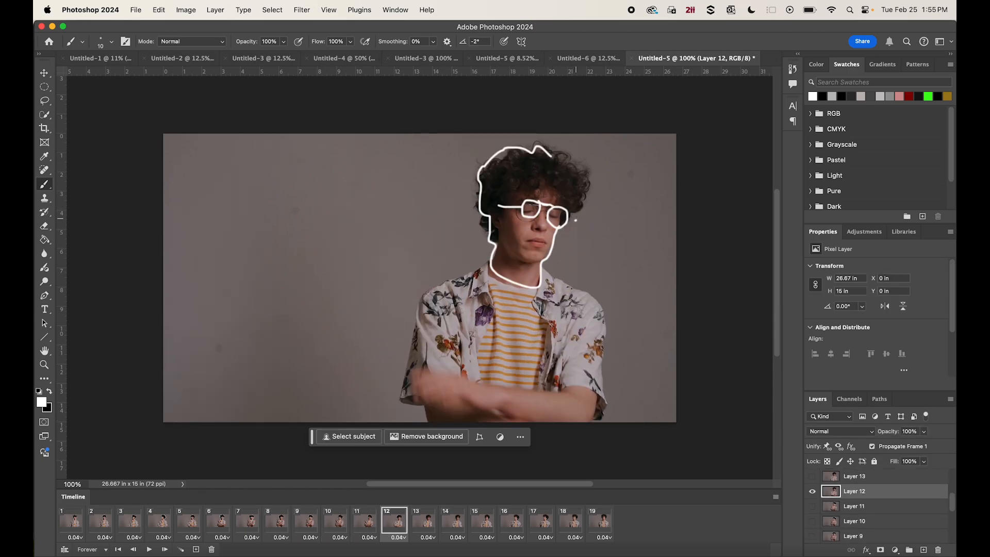
Trace the head, neck and glasses in white on frames 13 and 14, painting on Layer 13 and Layer 14
left_click(424, 523)
left_click(858, 476)
mouse_move(534, 146)
left_mouse_down()
mouse_move(472, 209)
mouse_move(551, 207)
mouse_move(508, 206)
left_mouse_up()
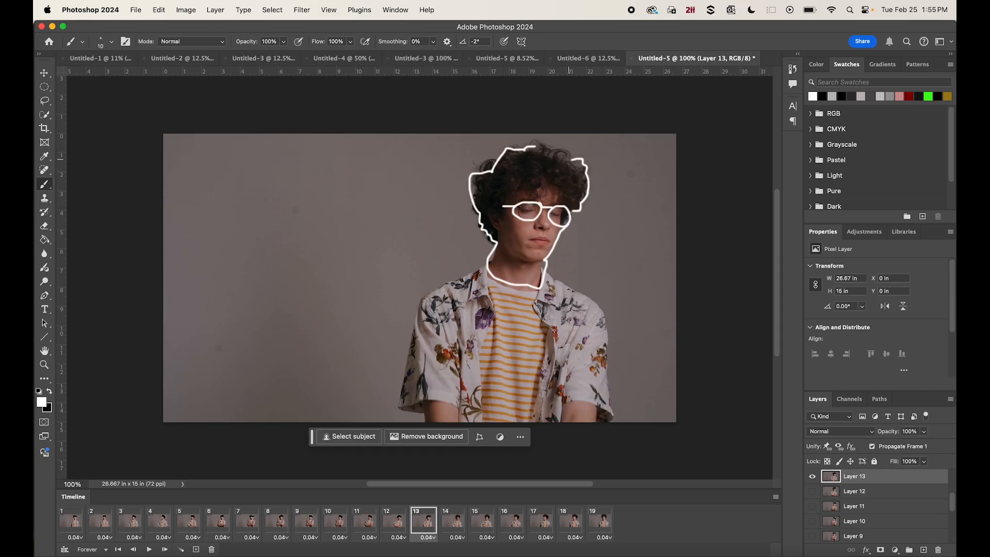
left_click(453, 523)
scroll(857, 505, "up", 2)
left_click(858, 533)
left_click_drag(529, 138, 485, 230)
left_click_drag(531, 206, 532, 208)
left_click_drag(537, 208, 538, 204)
Trace the head, neck and glasses in white on frames 15 and 16, painting on Layer 15 and Layer 16
left_click(489, 525)
left_click(857, 519)
scroll(856, 519, "up", 1)
mouse_move(517, 142)
left_mouse_down()
mouse_move(485, 168)
mouse_move(559, 152)
left_mouse_up()
left_click(513, 522)
left_click(856, 520)
left_click_drag(478, 187, 555, 160)
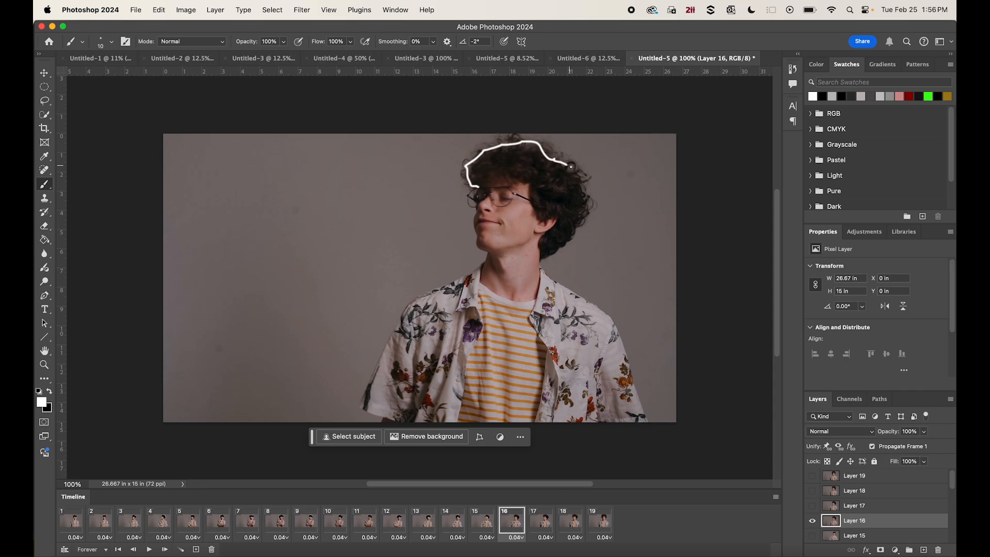
Trace the head, neck and glasses in white on frames 17 and 18, painting on Layer 17 and Layer 18
left_click(542, 521)
left_click(856, 506)
left_click_drag(468, 187, 558, 157)
mouse_move(471, 206)
left_mouse_down()
mouse_move(523, 198)
mouse_move(544, 144)
left_mouse_up()
left_click(571, 522)
left_click(856, 491)
left_click_drag(467, 188, 539, 198)
mouse_move(471, 210)
left_mouse_down()
mouse_move(486, 257)
mouse_move(544, 145)
left_mouse_up()
Trace the head, neck and glasses in white on frame 19, painting on Layer 19
left_click(601, 522)
left_click(857, 476)
mouse_move(480, 138)
left_mouse_down()
mouse_move(536, 271)
mouse_move(514, 135)
left_mouse_up()
left_click_drag(481, 180, 540, 193)
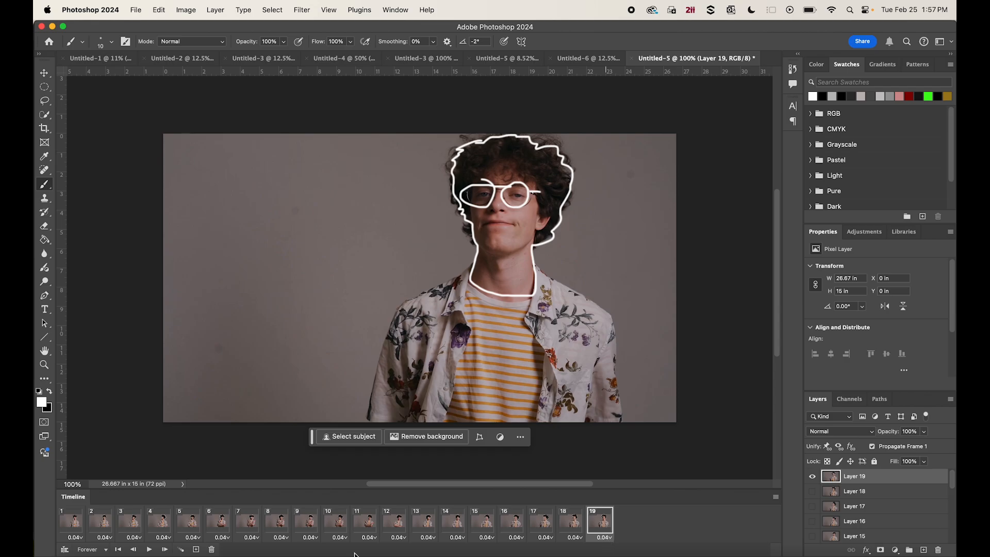
Play the newly traced animation to check its speed and stop it
left_click(149, 550)
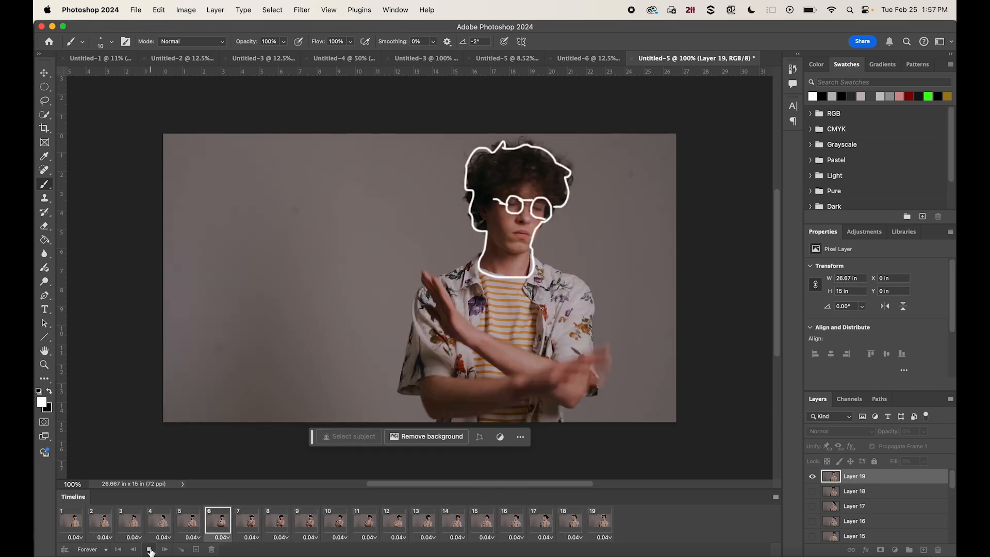
left_click(149, 550)
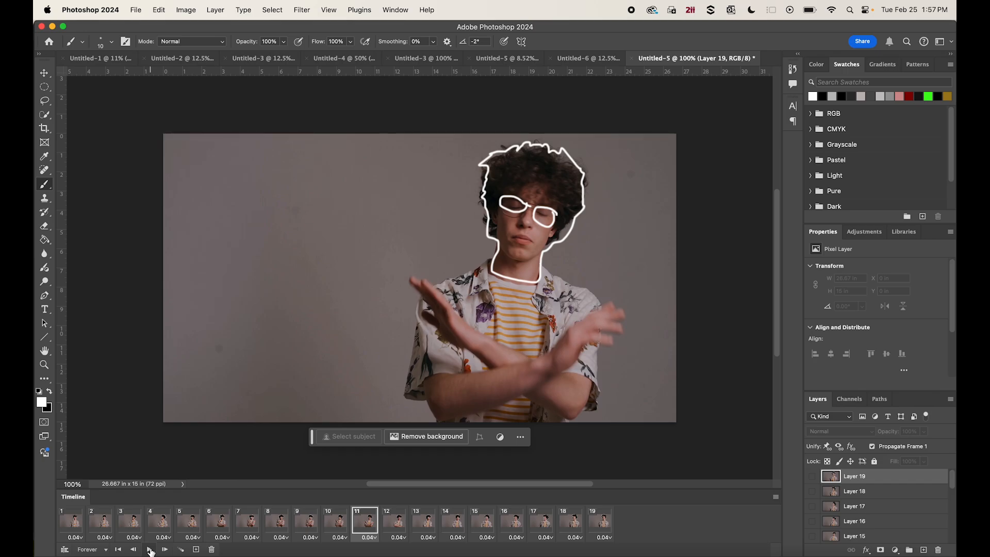
Select all frames from 1 to 19 and set their frame delay to 0.08 seconds
left_click(79, 526)
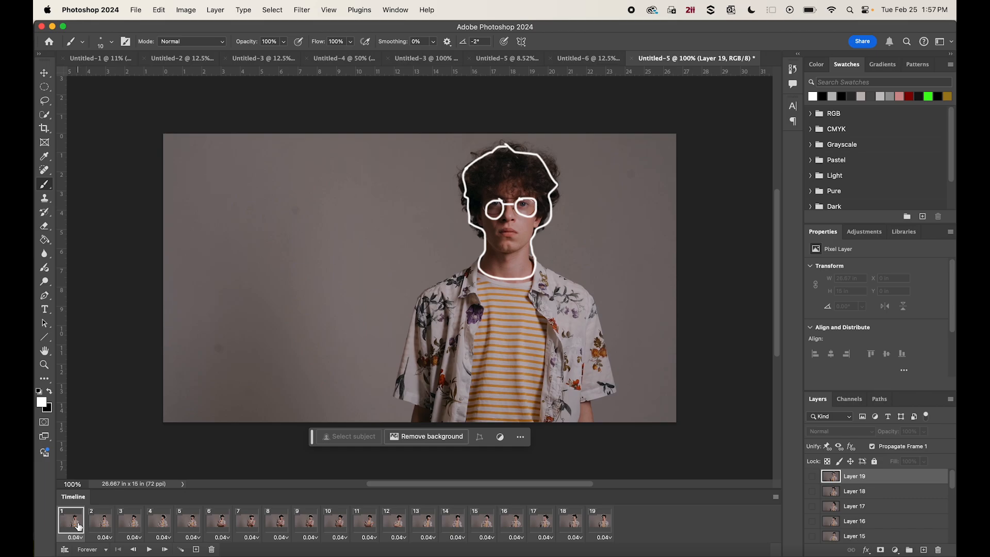
left_click(599, 523, "shift")
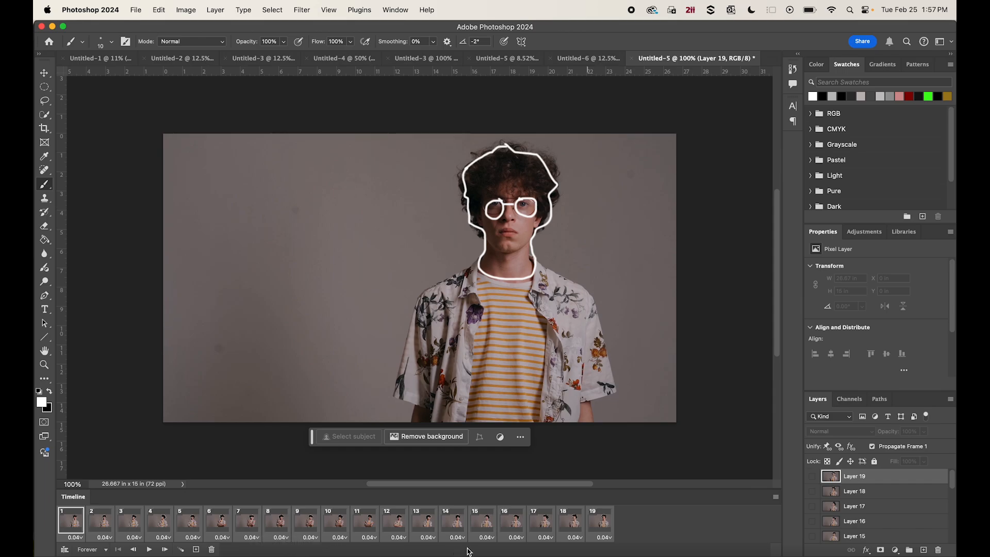
left_click(597, 539)
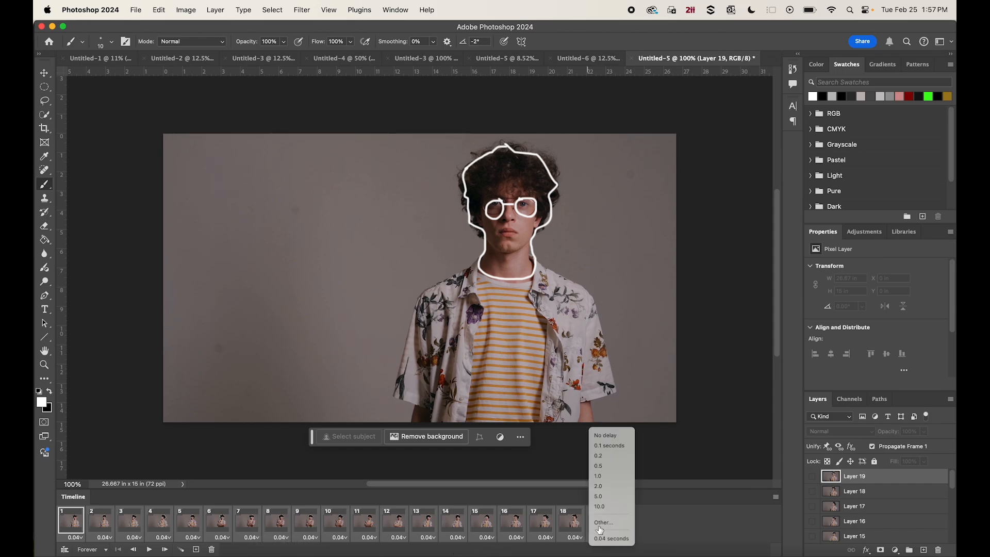
left_click(608, 525)
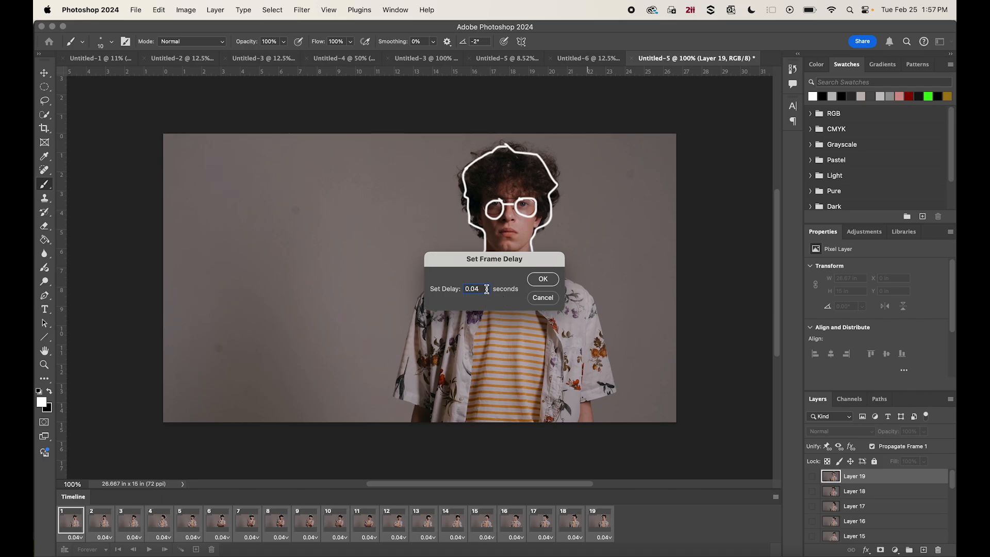
type("0.0")
key("Return")
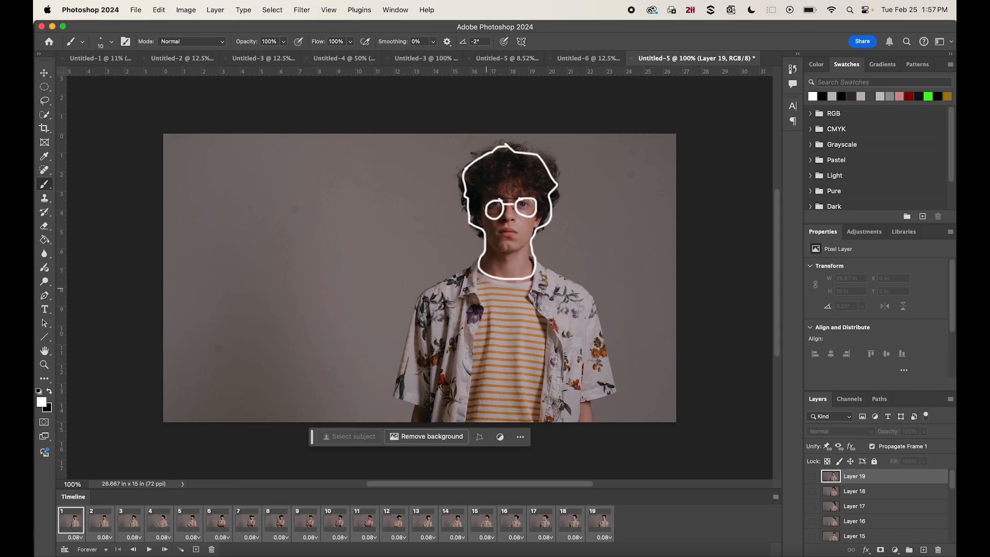
Play the slowed-down animation, stop it and return to frame 1
left_click(149, 550)
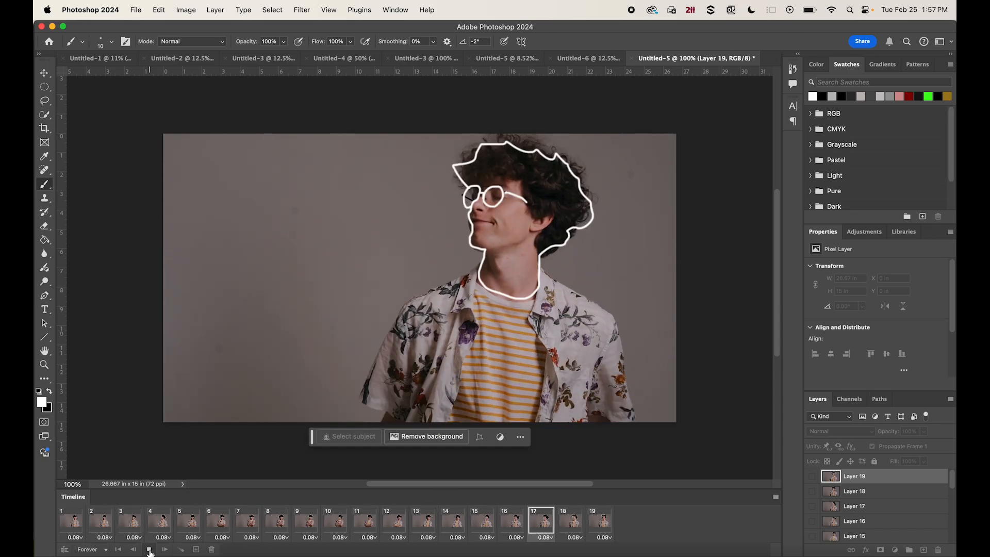
left_click(150, 550)
left_click(71, 521)
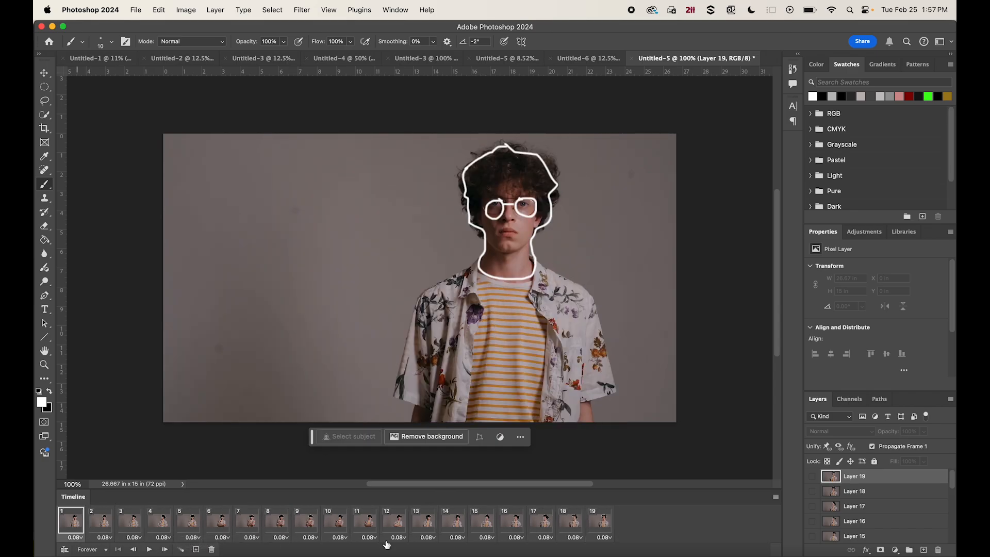
Set the delay of all frames from 1 to 19 to 0.02 seconds and play the animation to check its speed
left_click(599, 521, "shift")
left_click(606, 537)
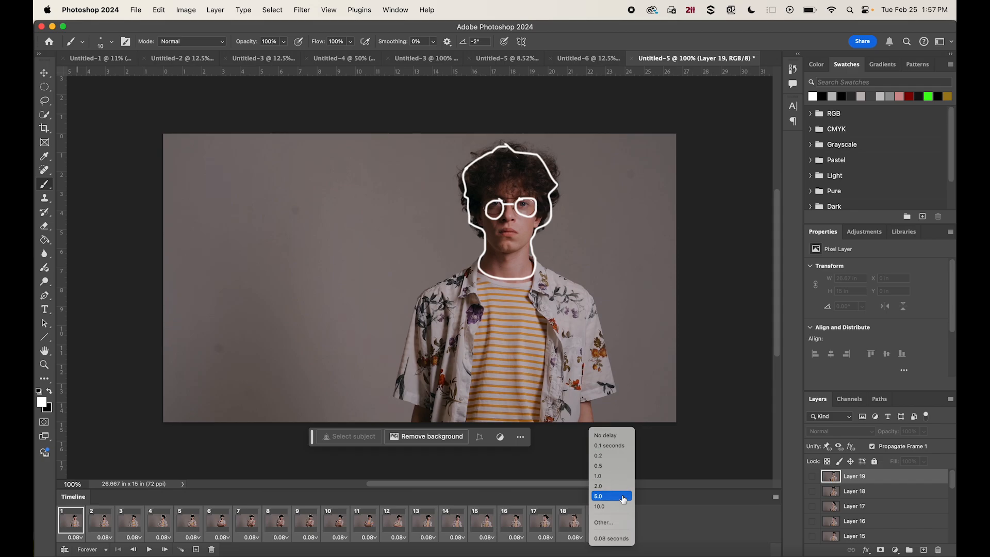
left_click(617, 539)
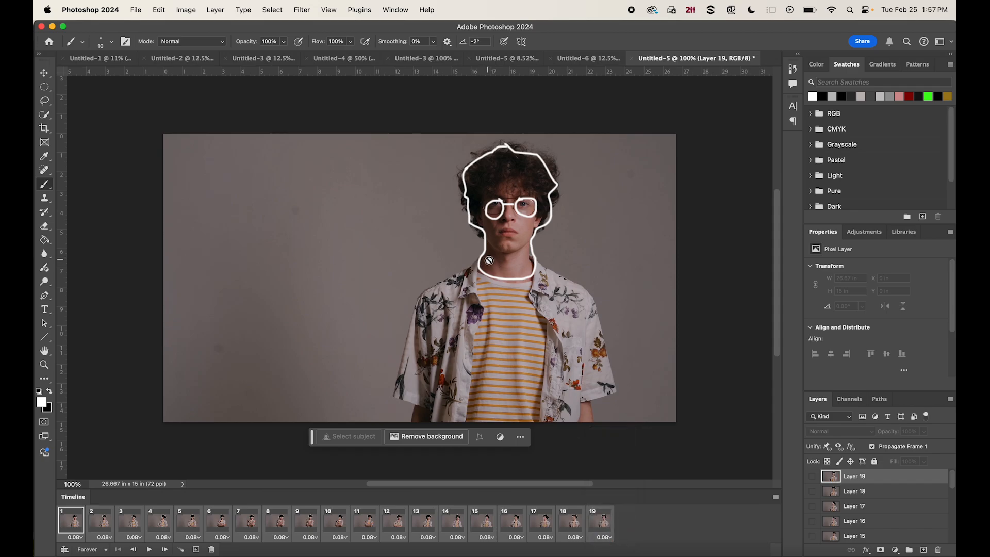
left_click(609, 537)
left_click(614, 523)
type("0.02")
key("Return")
left_click(150, 550)
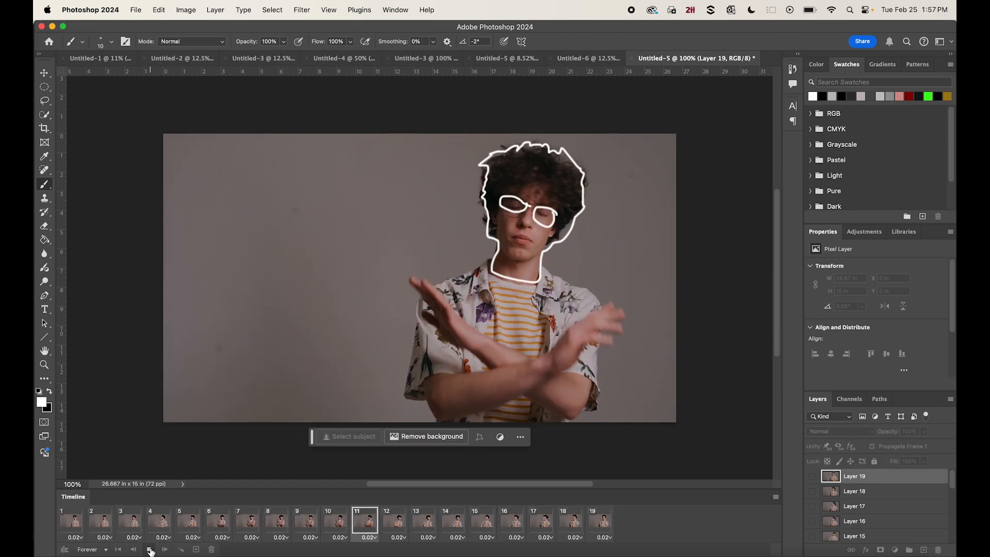
left_click(149, 550)
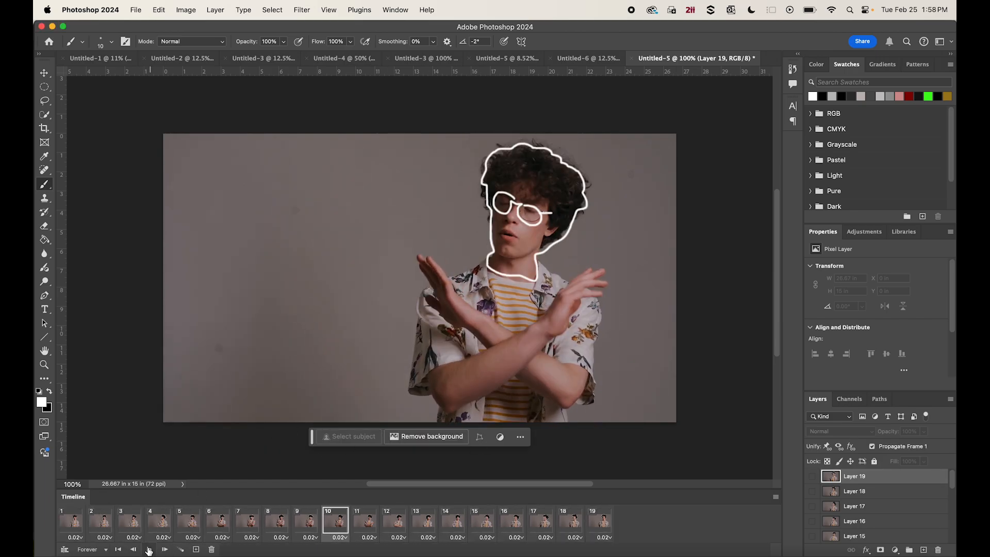
Set the delay of all frames from 1 to 19 to 0.06 seconds and play the animation to check its speed
left_click(73, 522)
left_click(603, 523, "shift")
left_click(607, 538)
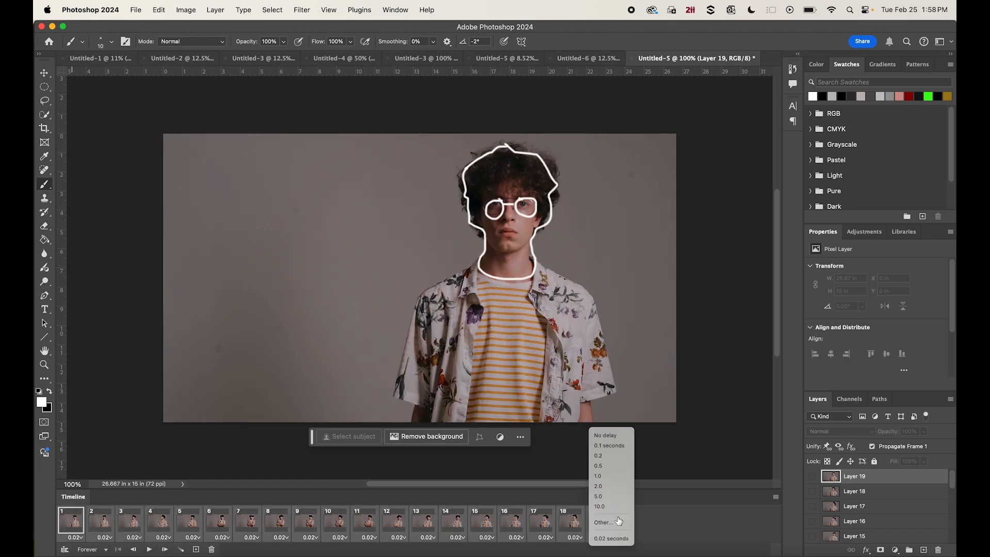
left_click(613, 522)
left_click(485, 289)
key("Return")
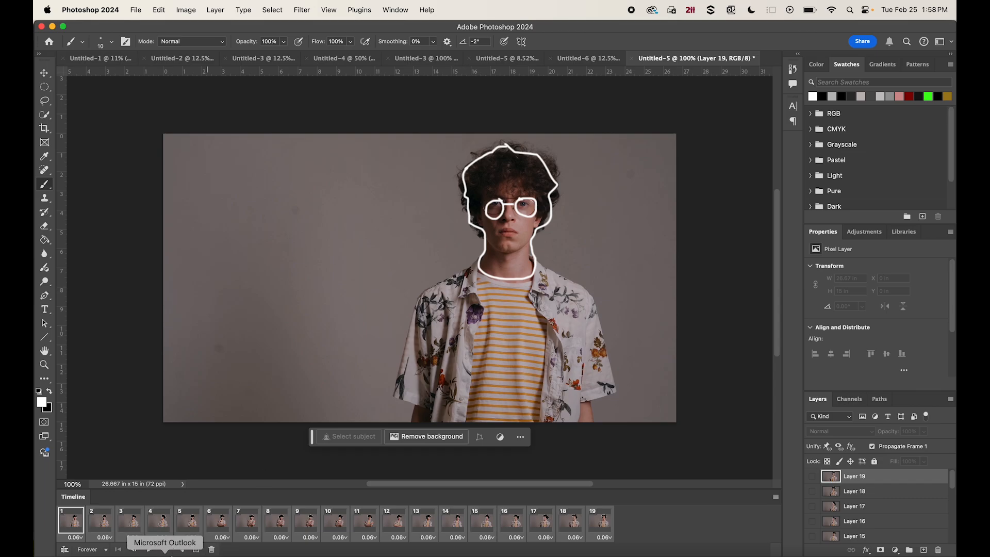
left_click(150, 549)
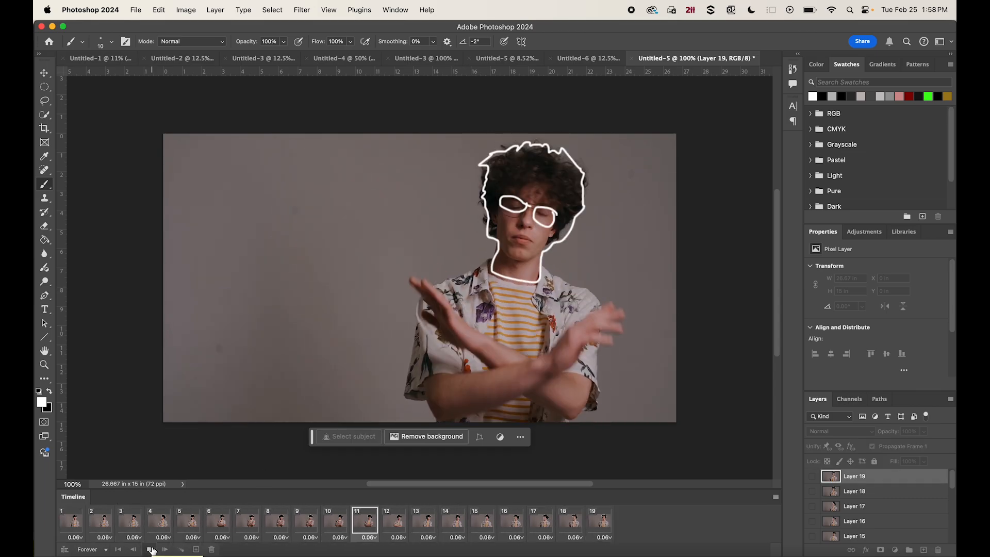
left_click(151, 550)
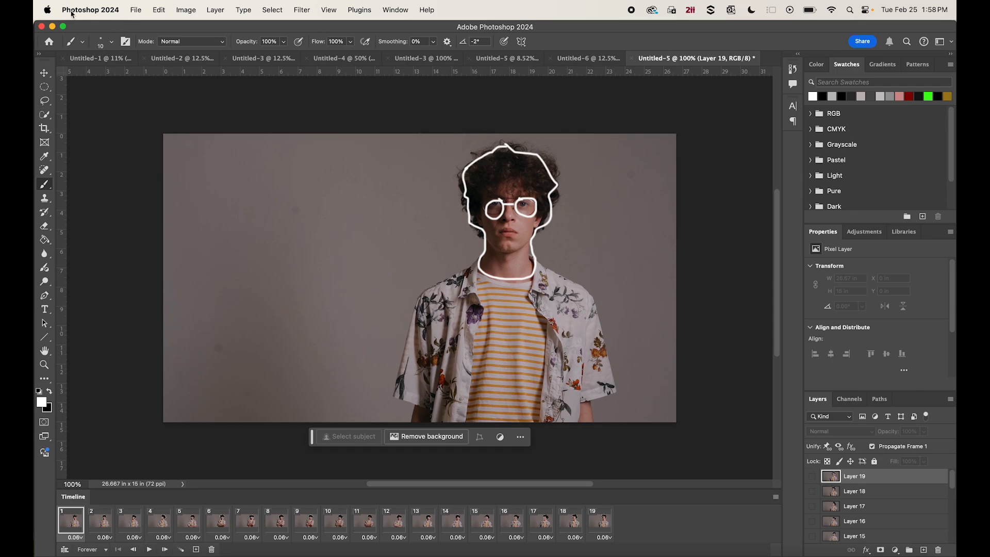
Export the animation with Save for Web as a GIF named rotodemo in the animation folder
left_click(135, 9)
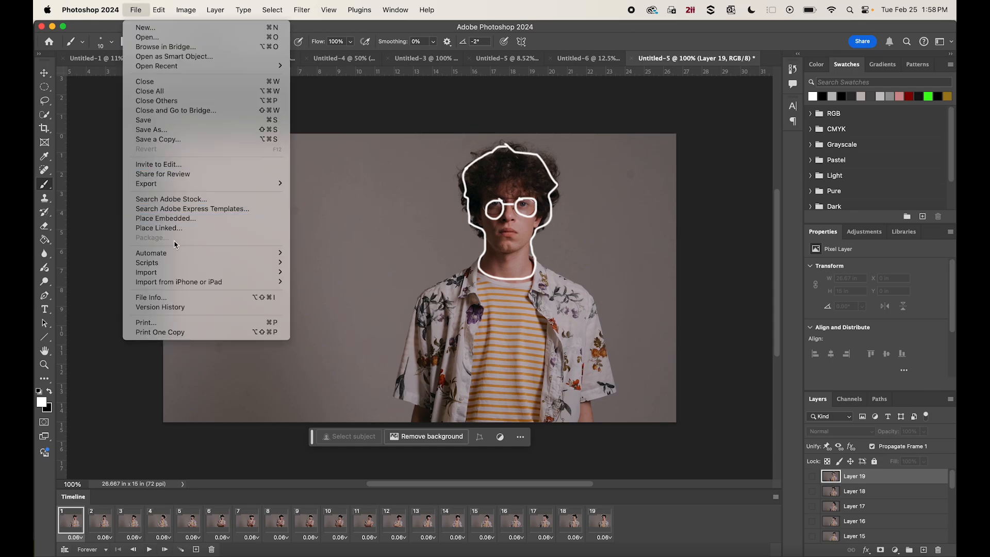
mouse_move(173, 189)
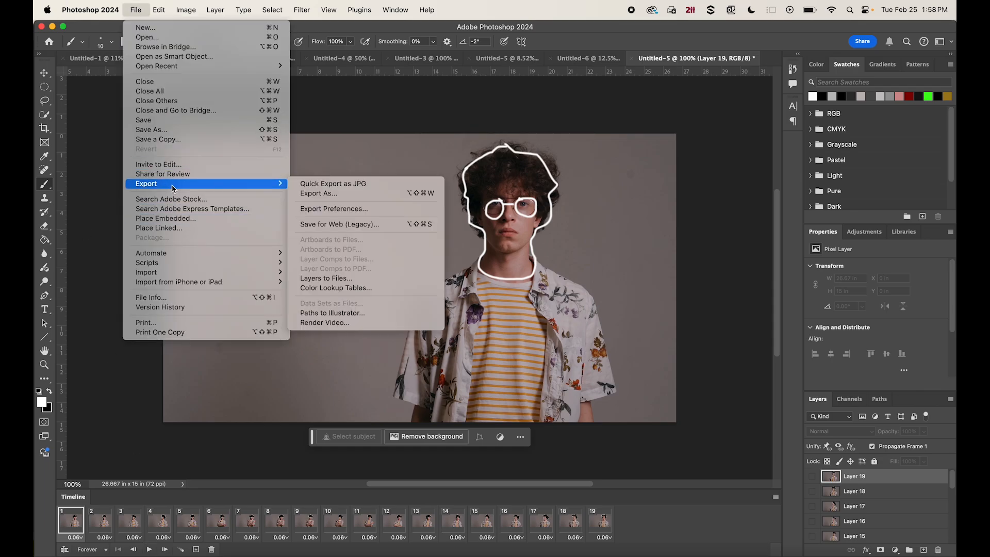
left_click(305, 225)
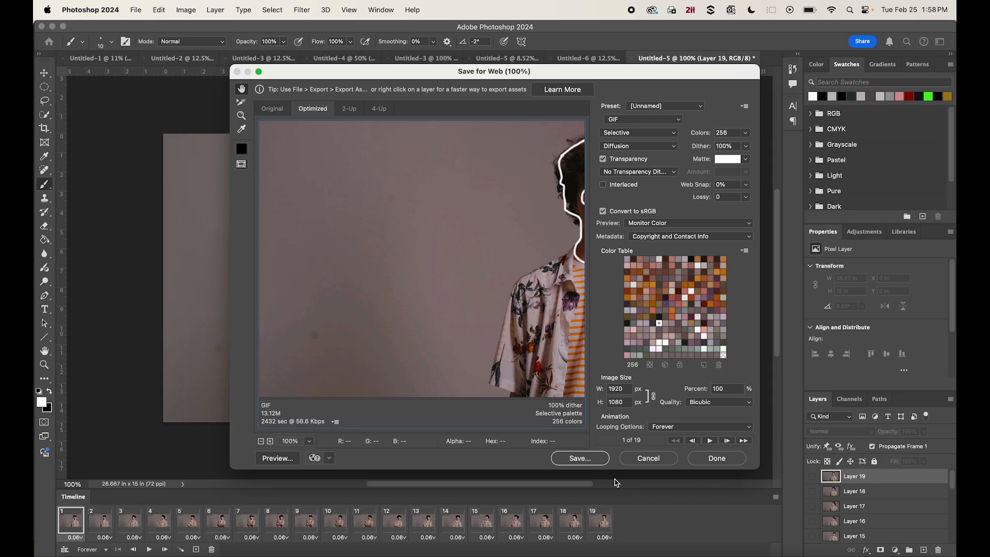
left_click(580, 458)
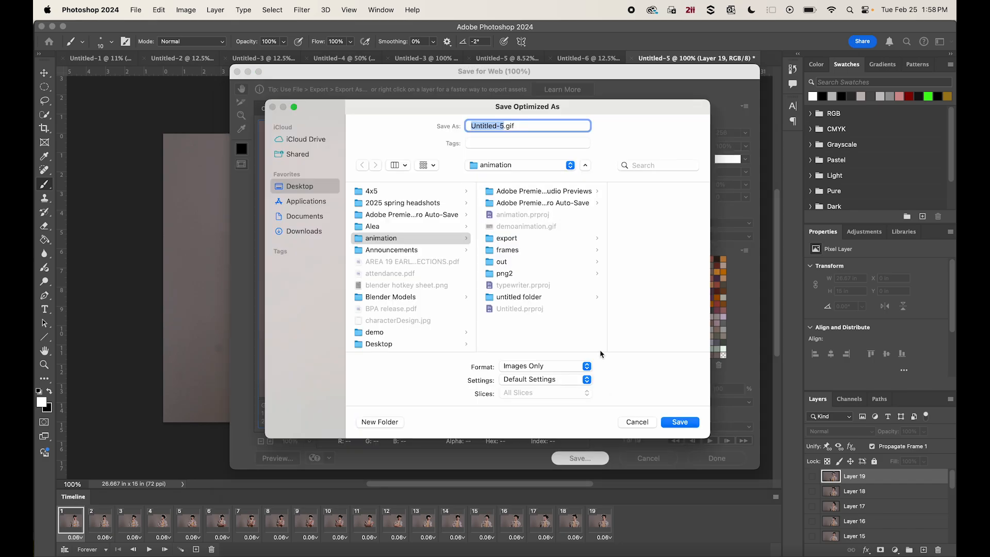
type("rotodemo")
left_click(679, 422)
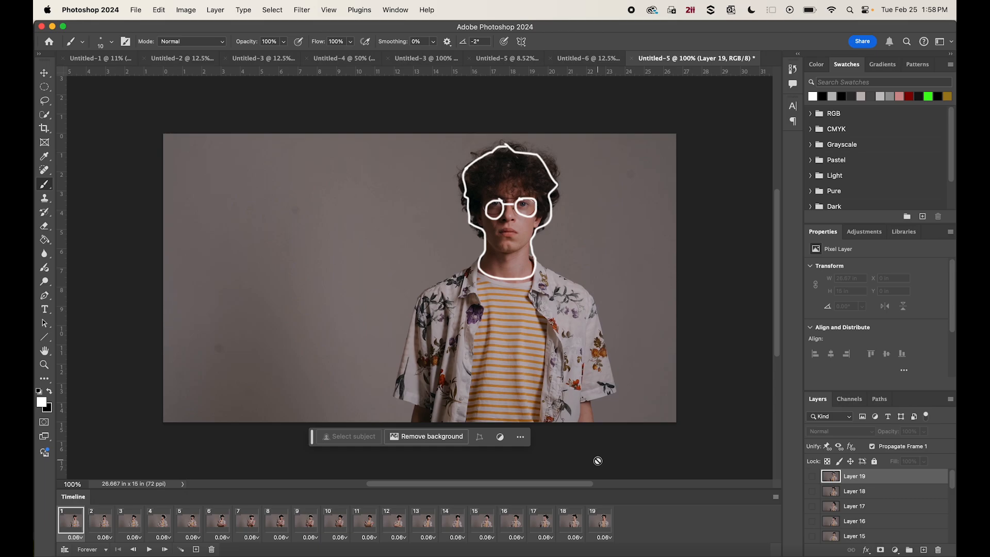
Switch to Finder, find rotodemo.gif in the Desktop's animation folder and open it in Chrome
left_click(75, 551)
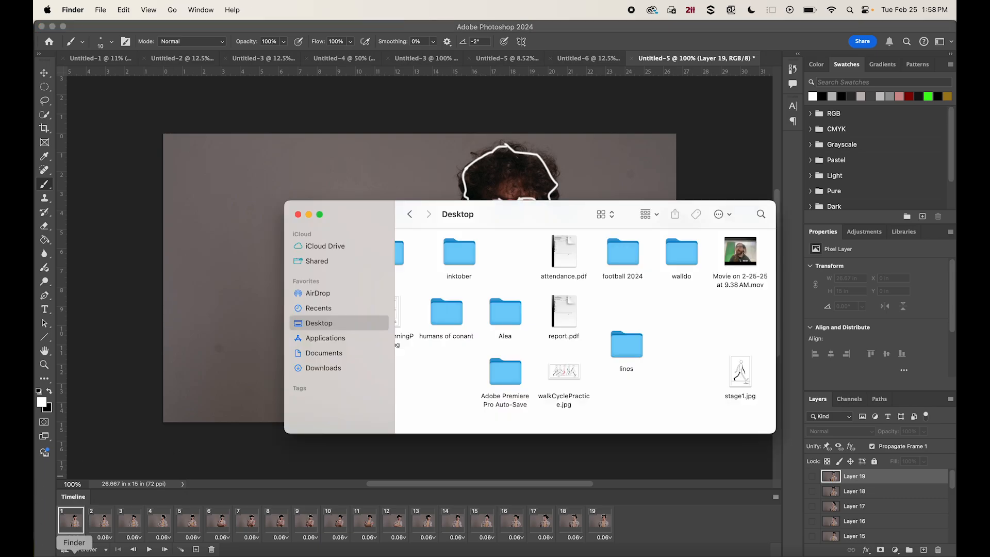
scroll(589, 340, "left", 5)
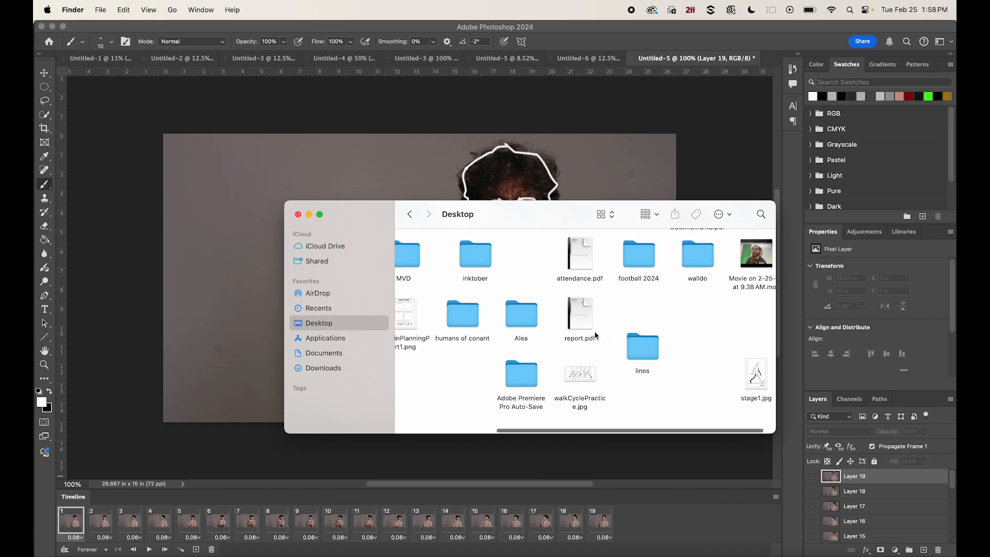
scroll(595, 336, "up", 3)
scroll(595, 336, "right", 3)
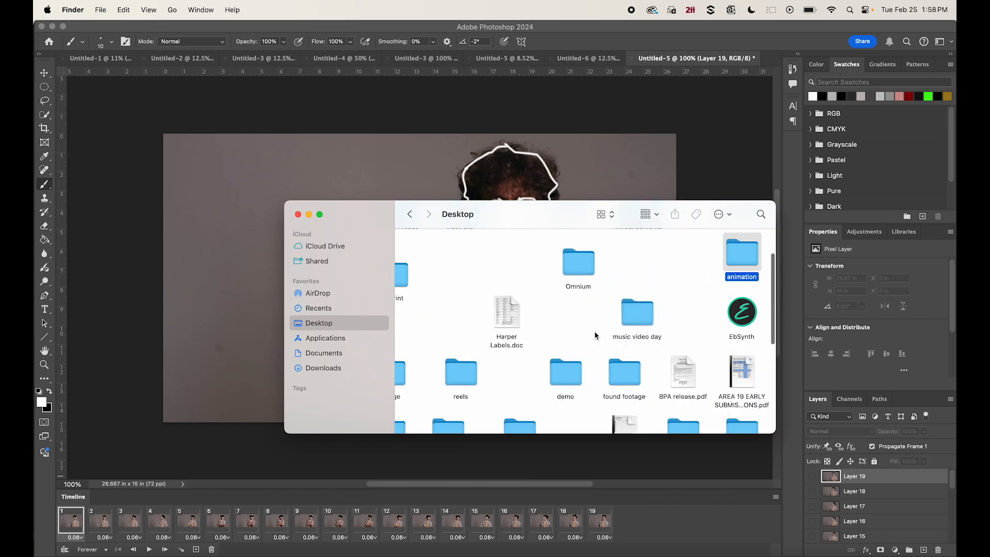
double_click(747, 247)
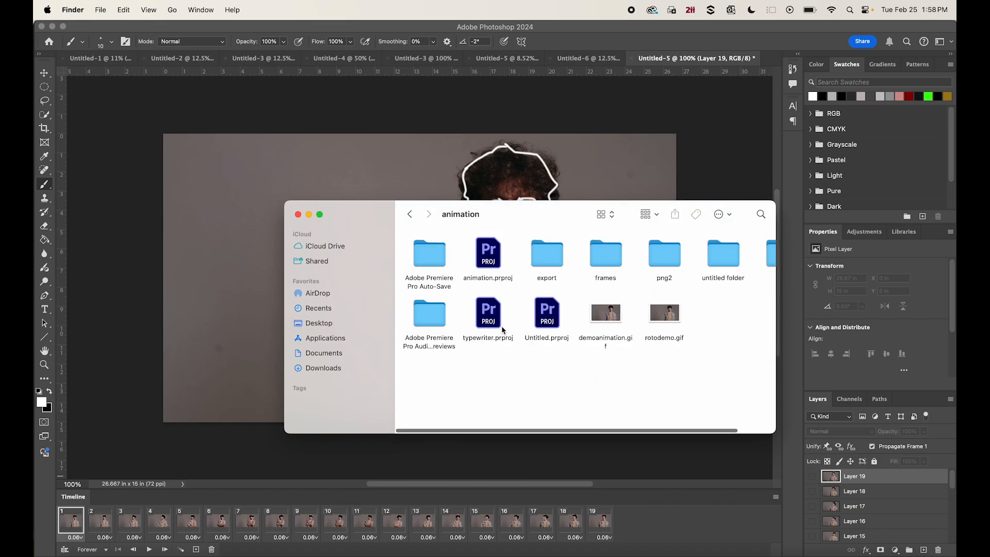
left_click(669, 320)
left_click_drag(641, 312, 135, 556)
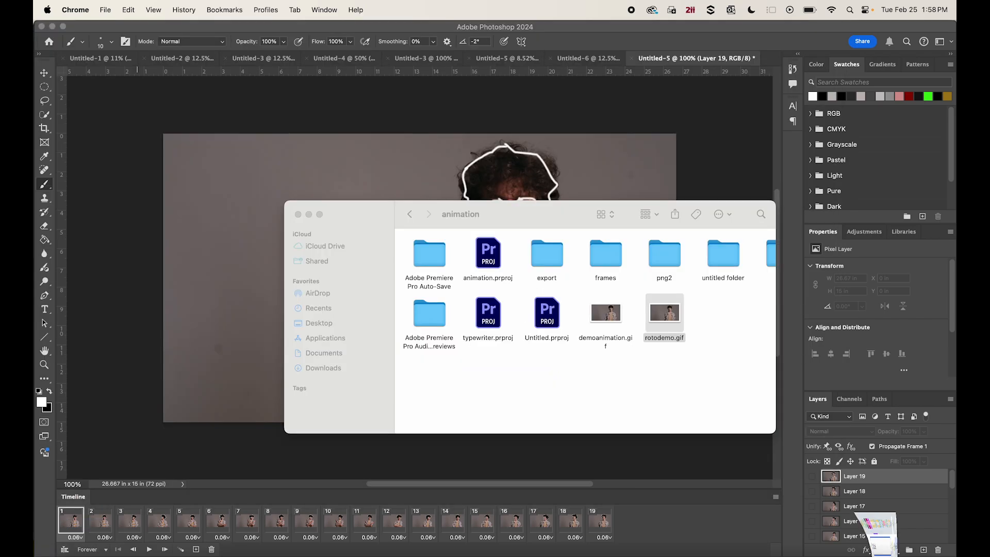